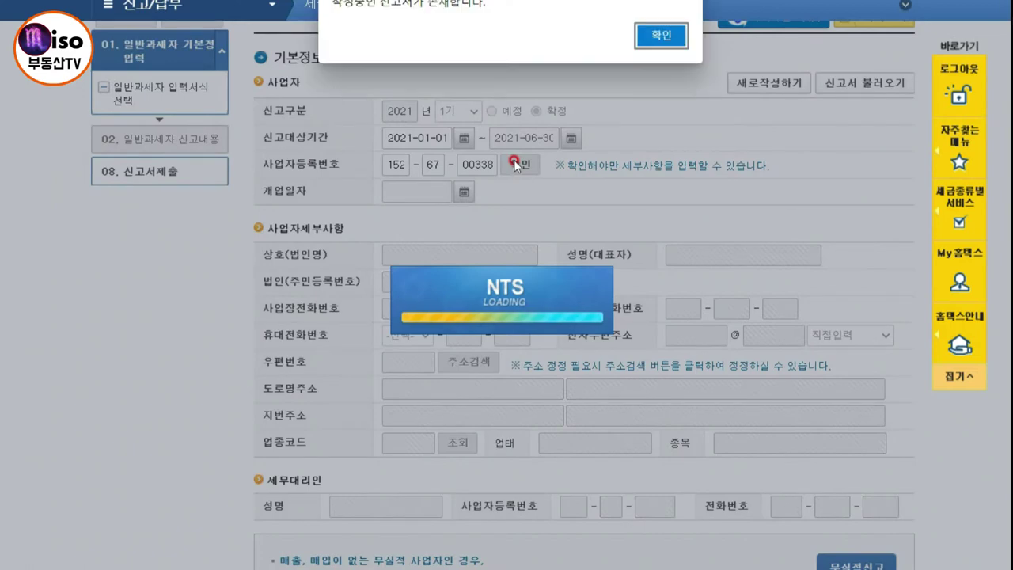
Dismiss the existing-draft notice, save the general taxpayer's basic information and continue to the input form selection.
{"action": "left_click", "coordinate": [676, 36]}
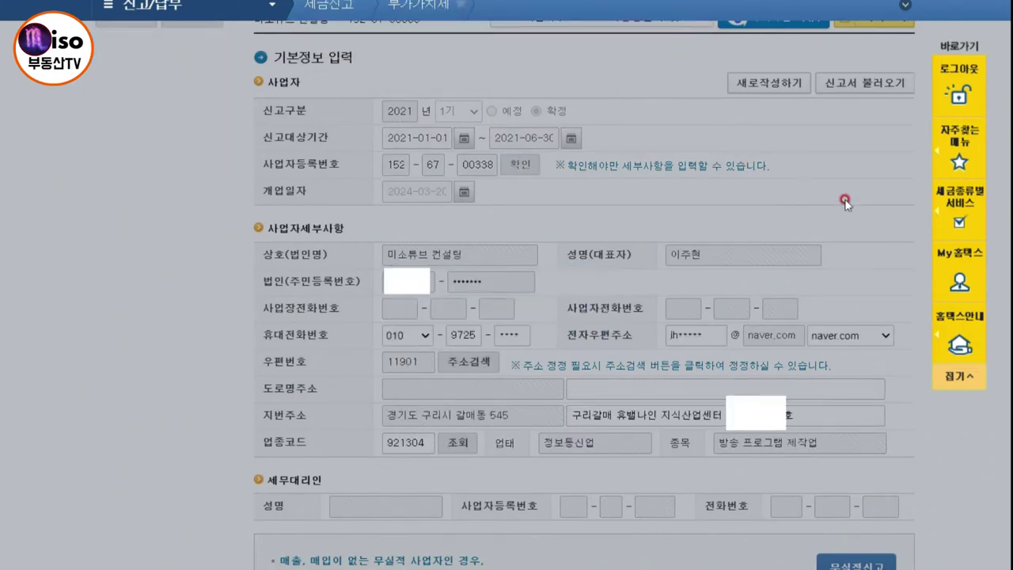
{"action": "scroll", "coordinate": [884, 246], "scroll_direction": "down", "scroll_amount": 1}
{"action": "scroll", "coordinate": [883, 246], "scroll_direction": "down", "scroll_amount": 2}
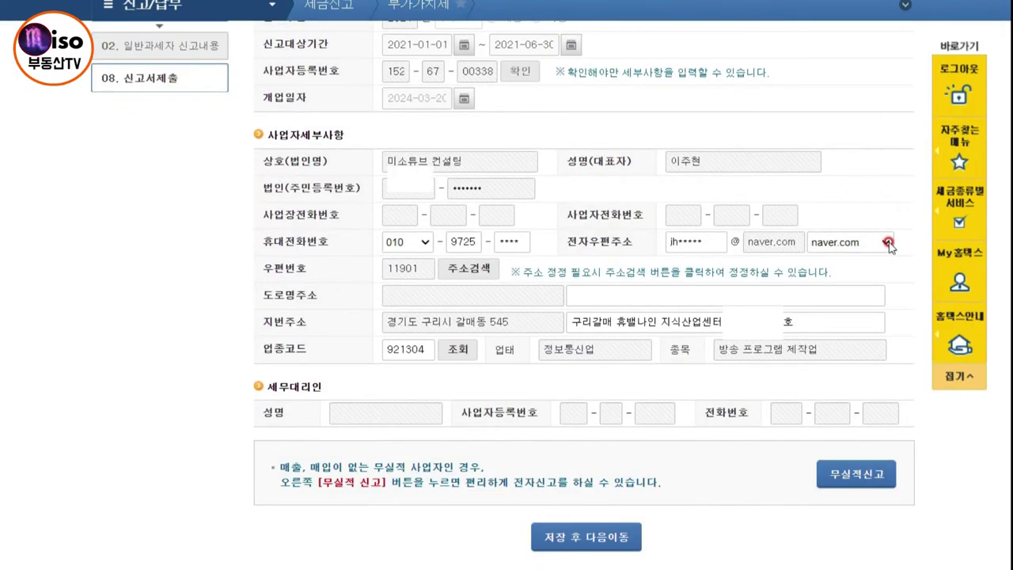
{"action": "left_click", "coordinate": [592, 535]}
{"action": "left_click", "coordinate": [599, 37]}
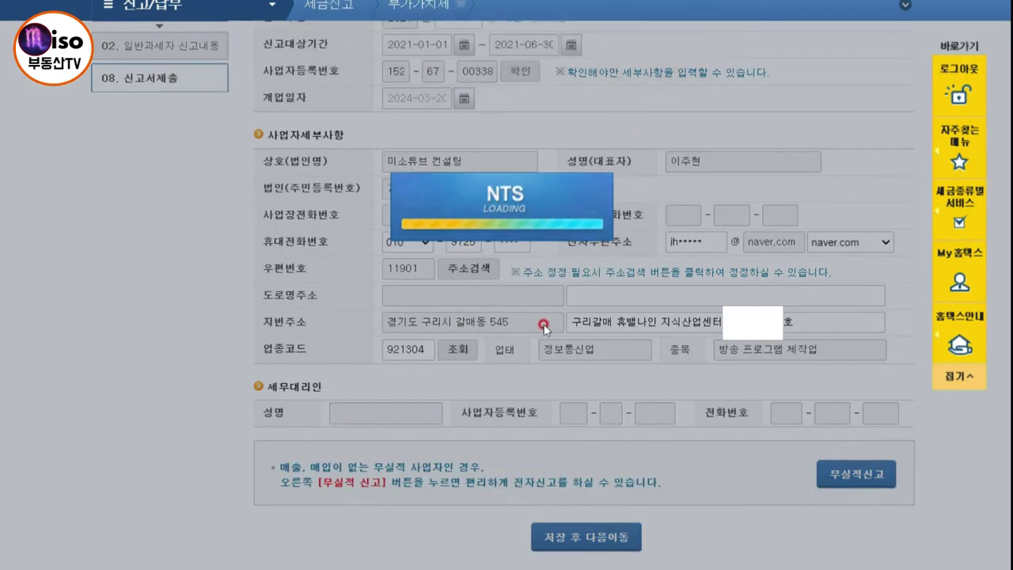
{"action": "left_click", "coordinate": [643, 63]}
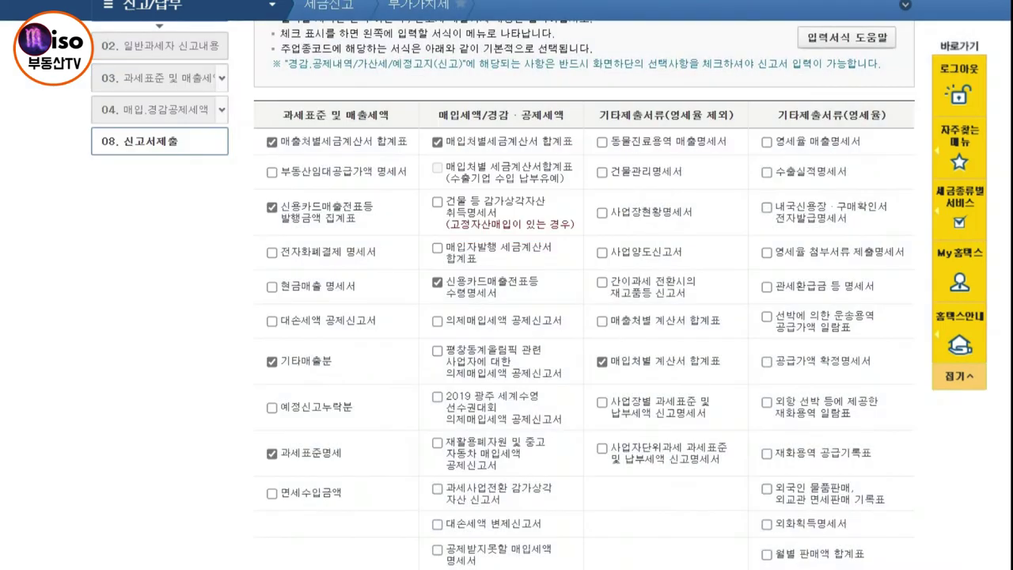
Save the input form selection with 매입처별 계산서 합계표 included and continue to the return contents.
{"action": "mouse_move", "coordinate": [582, 342]}
{"action": "left_mouse_down"}
{"action": "mouse_move", "coordinate": [682, 383]}
{"action": "mouse_move", "coordinate": [736, 382]}
{"action": "left_mouse_up"}
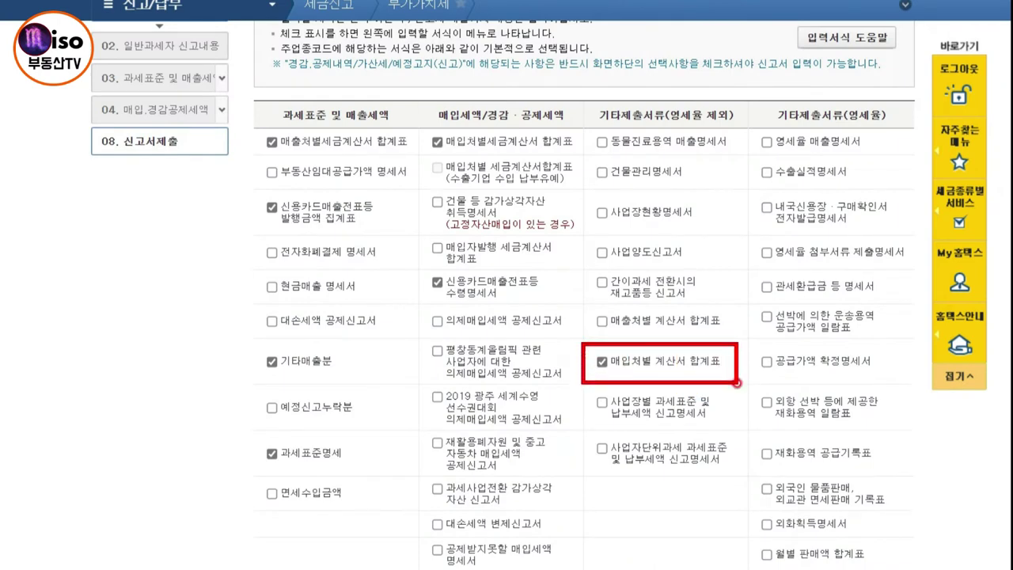
{"action": "scroll", "coordinate": [736, 383], "scroll_direction": "down", "scroll_amount": 2}
{"action": "scroll", "coordinate": [736, 384], "scroll_direction": "down", "scroll_amount": 5}
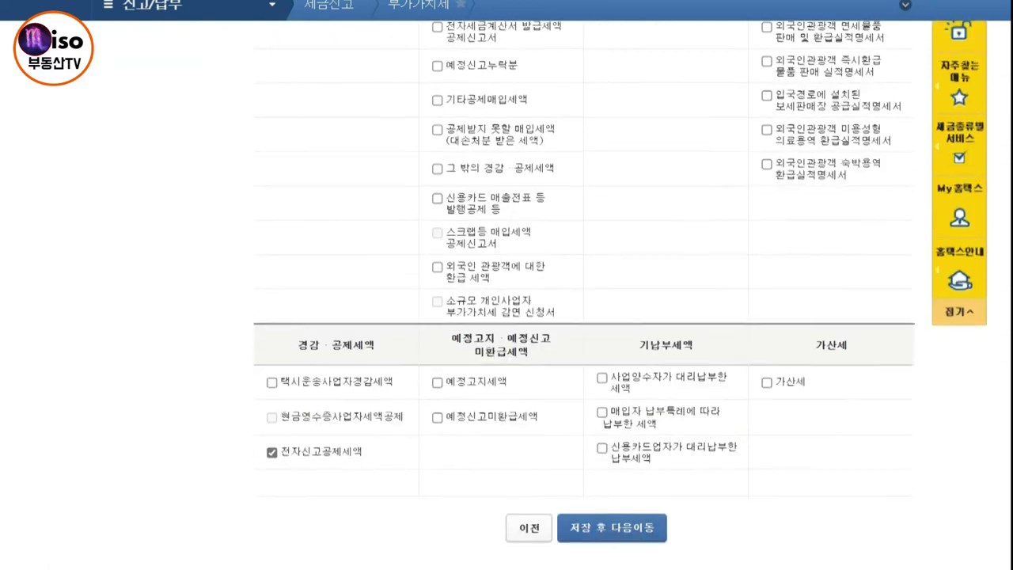
{"action": "left_click", "coordinate": [624, 528]}
{"action": "left_click", "coordinate": [597, 35]}
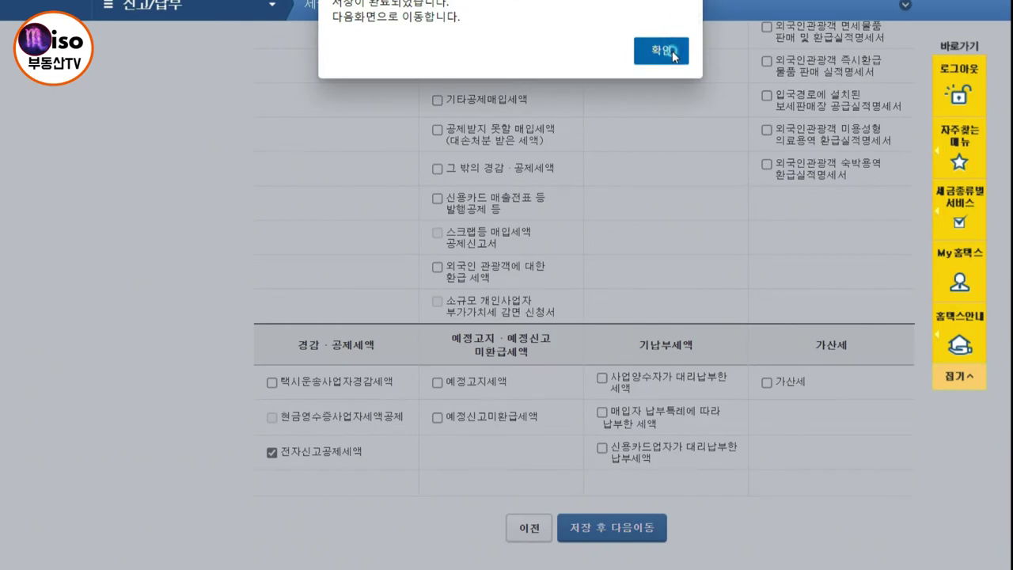
{"action": "left_click", "coordinate": [662, 51]}
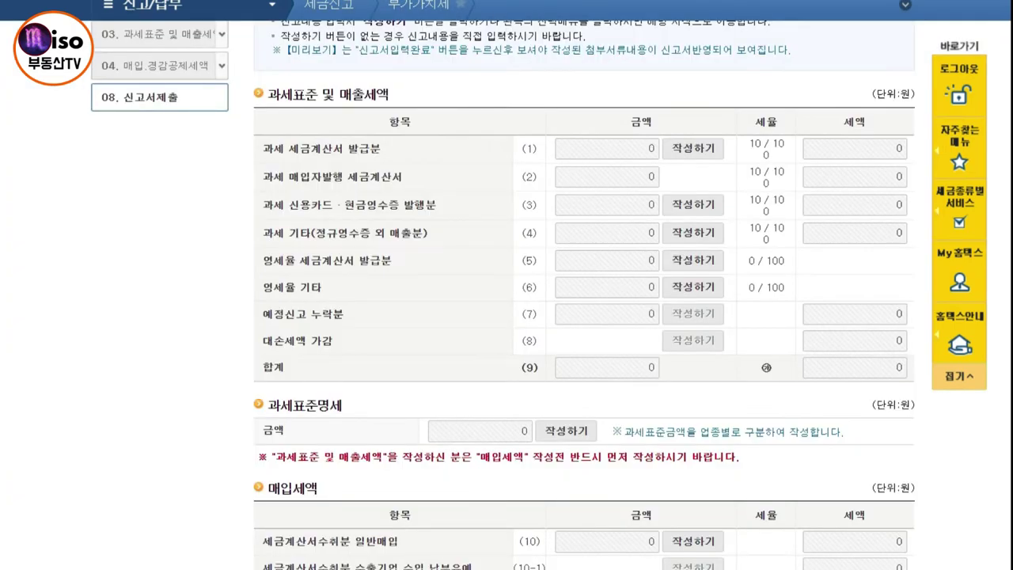
Open the entry form for 세금계산서수취분 일반매입 in the 매입세액 section.
{"action": "scroll", "coordinate": [584, 316], "scroll_direction": "down", "scroll_amount": 5}
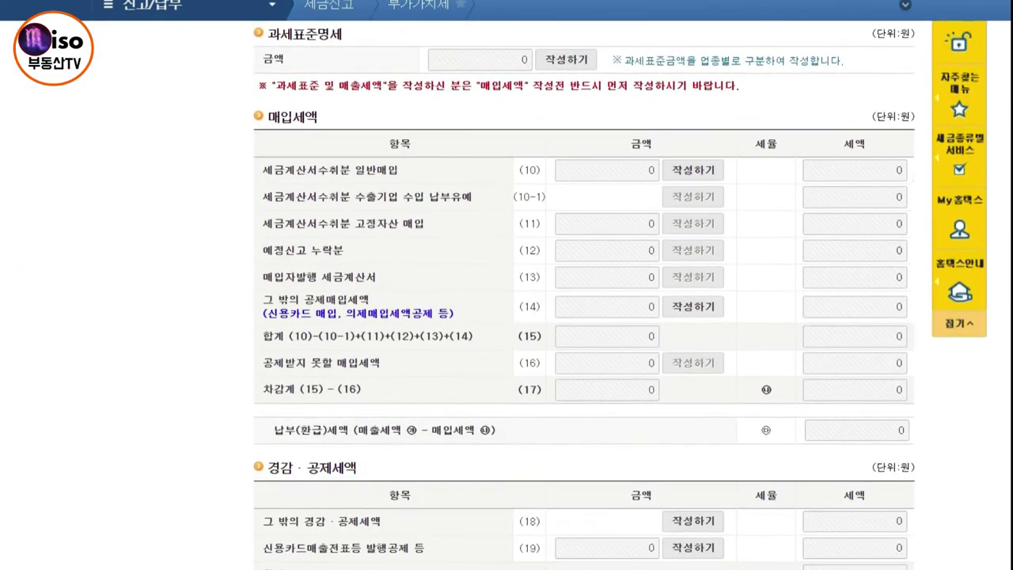
{"action": "left_click_drag", "start_coordinate": [652, 147], "coordinate": [744, 185]}
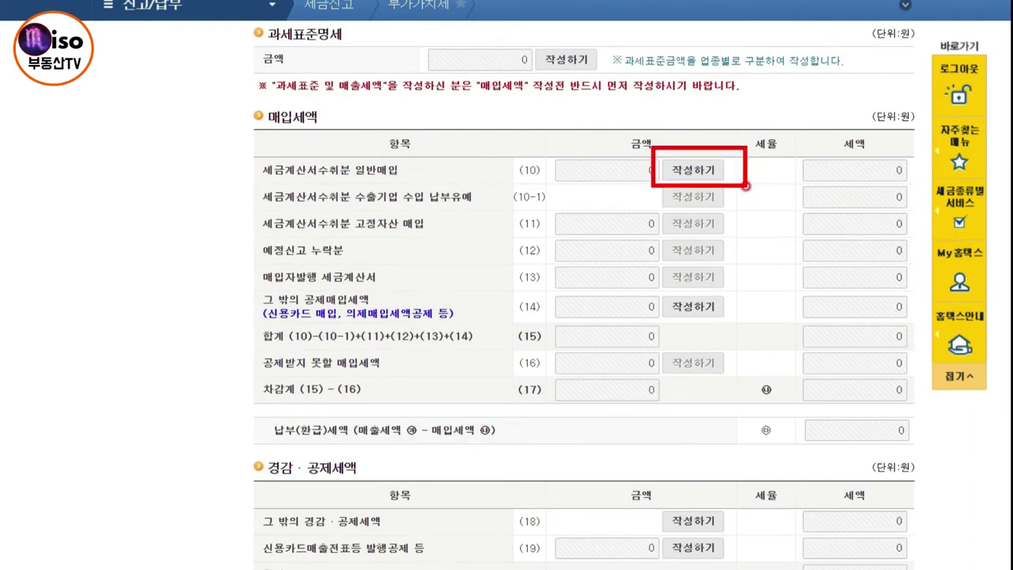
{"action": "left_click", "coordinate": [694, 169]}
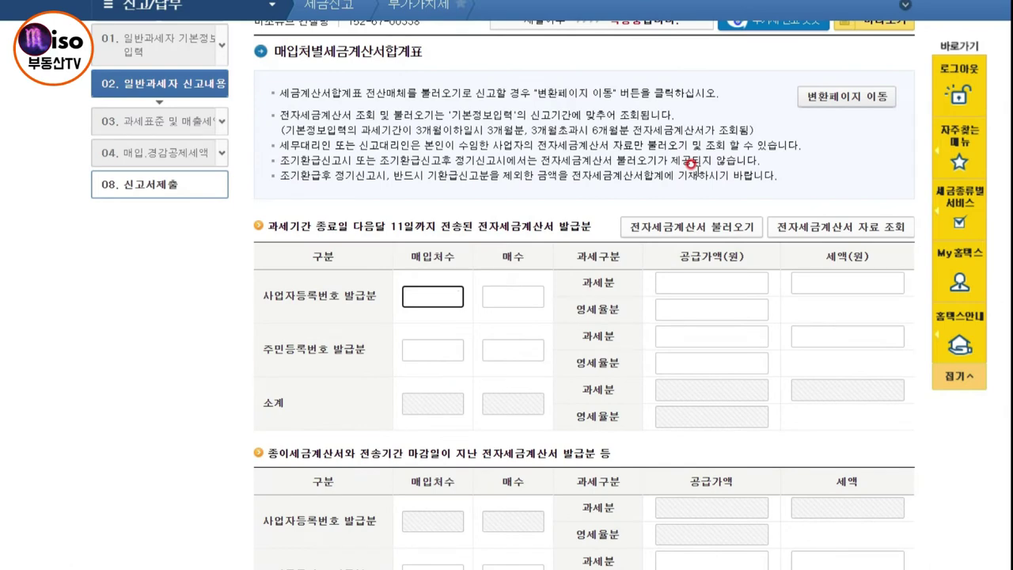
Load the electronic tax invoice data into 매입처별세금계산서합계표 and accept both notices.
{"action": "scroll", "coordinate": [693, 168], "scroll_direction": "up", "scroll_amount": 1}
{"action": "left_click_drag", "start_coordinate": [604, 298], "coordinate": [769, 336]}
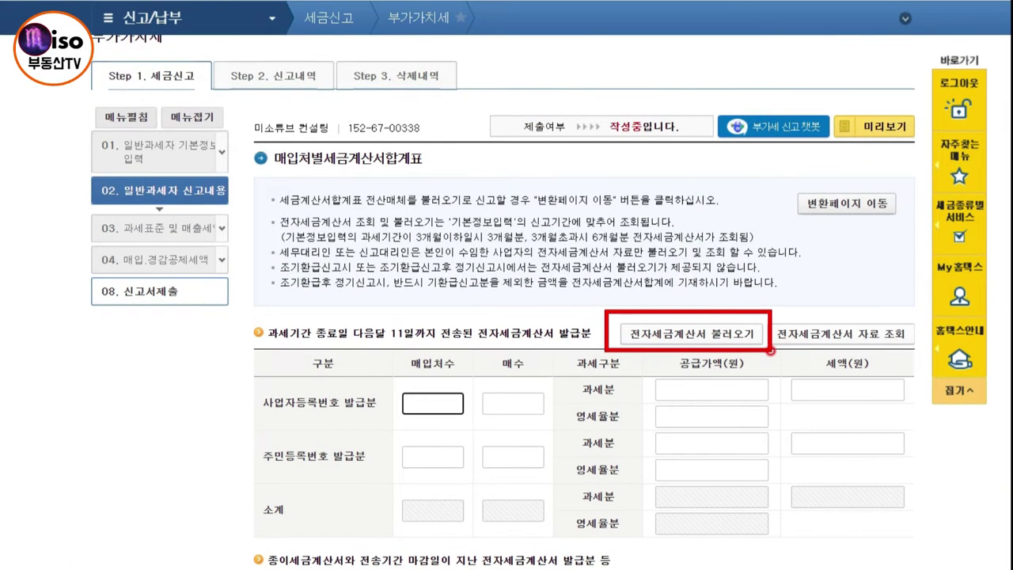
{"action": "key", "text": "Escape"}
{"action": "left_click", "coordinate": [745, 345]}
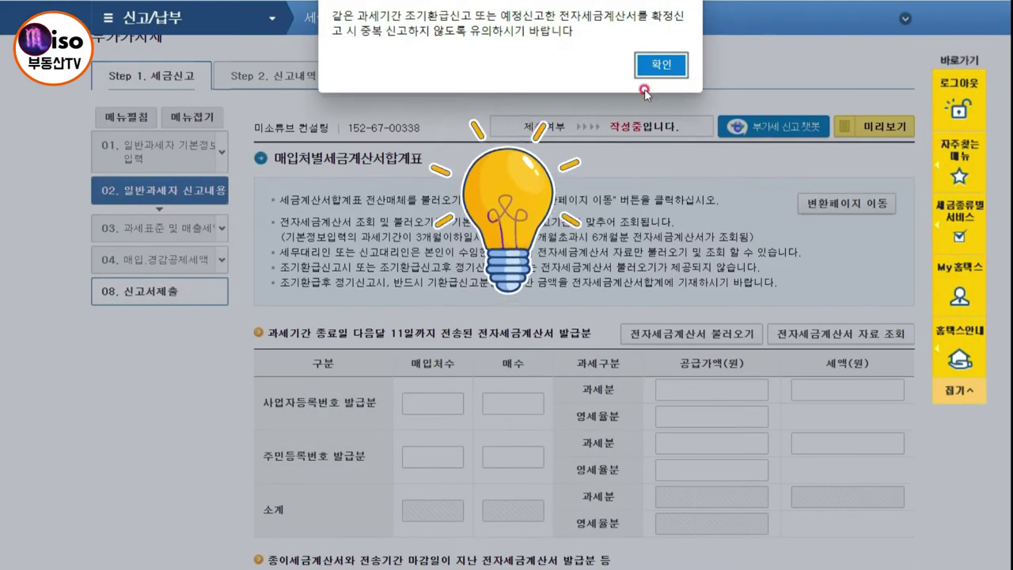
{"action": "left_click", "coordinate": [647, 68]}
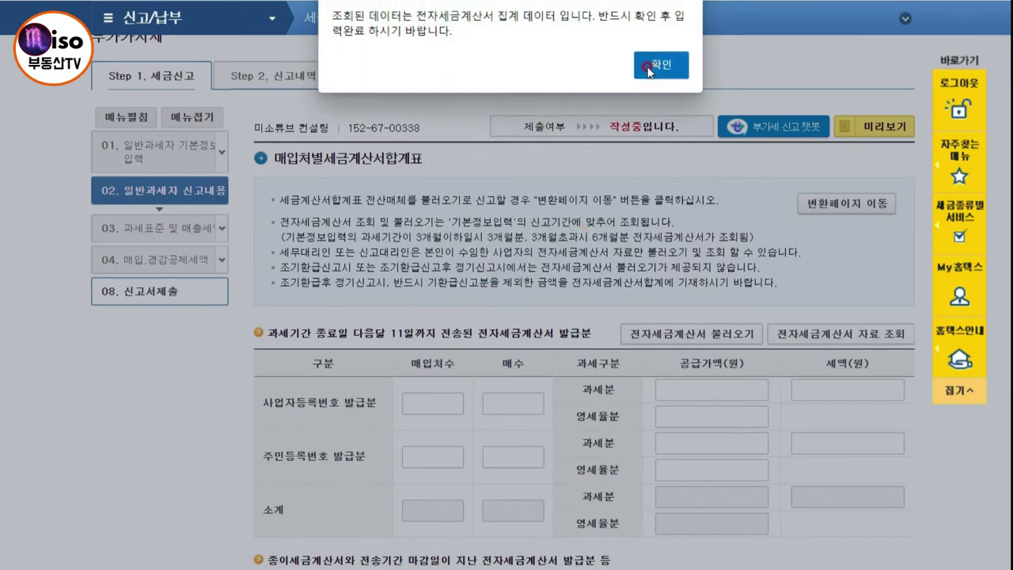
{"action": "left_click", "coordinate": [648, 68]}
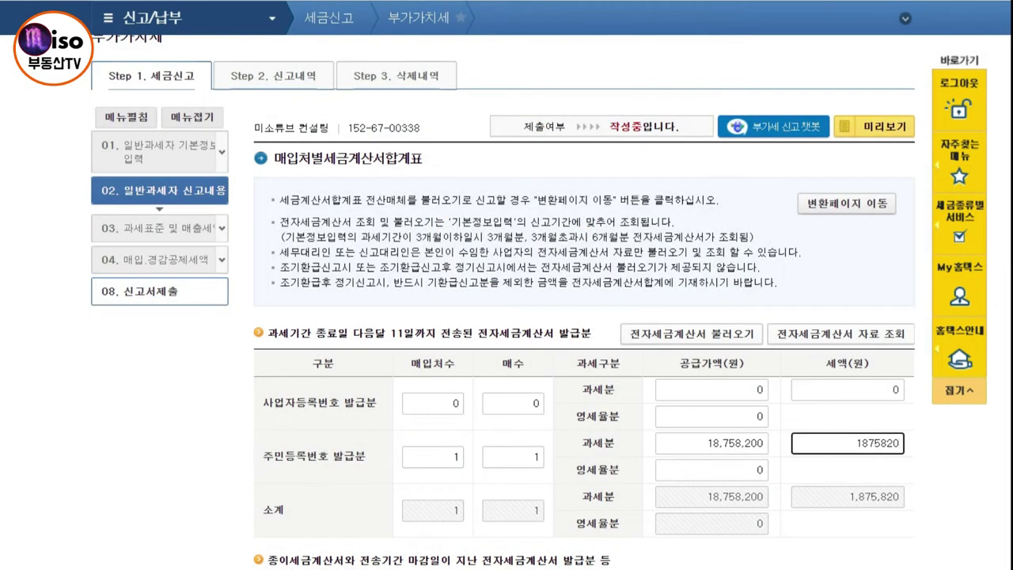
Set the taxable supply amount and tax of the 주민등록번호 발급분 row to 0 and complete the tax invoice entry.
{"action": "scroll", "coordinate": [506, 316], "scroll_direction": "down", "scroll_amount": 1}
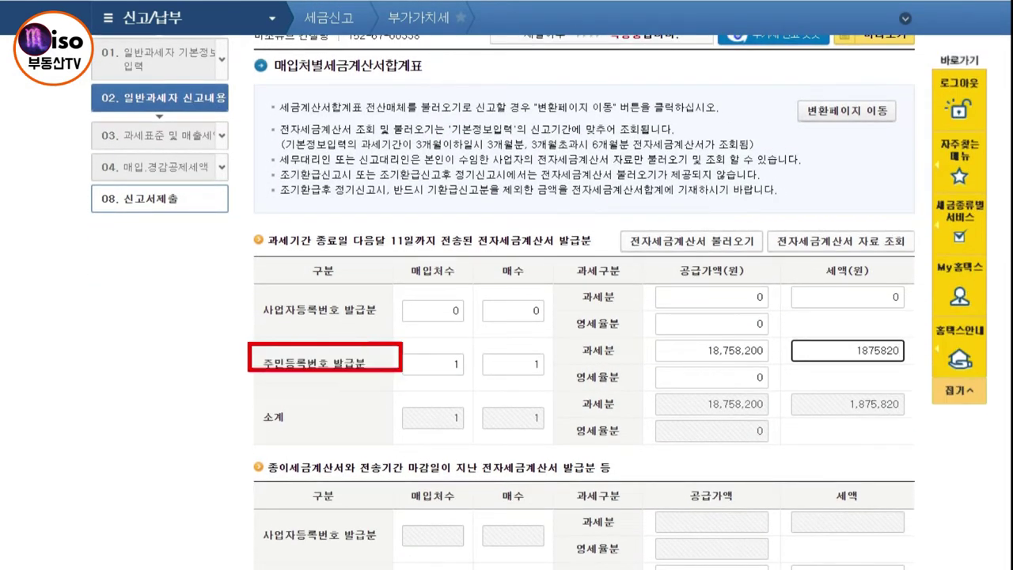
{"action": "left_click_drag", "start_coordinate": [402, 371], "coordinate": [556, 381]}
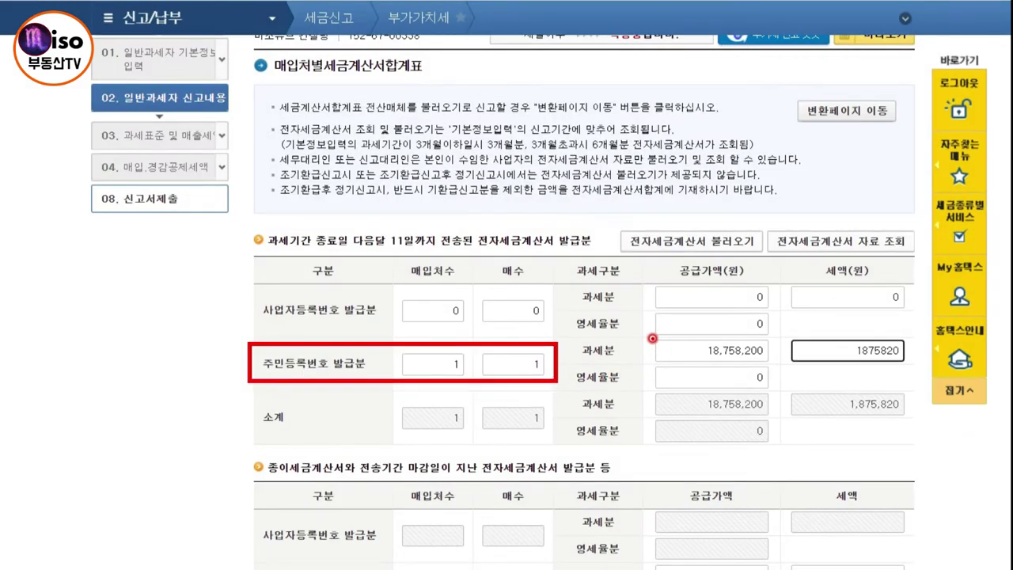
{"action": "left_click_drag", "start_coordinate": [652, 339], "coordinate": [923, 368]}
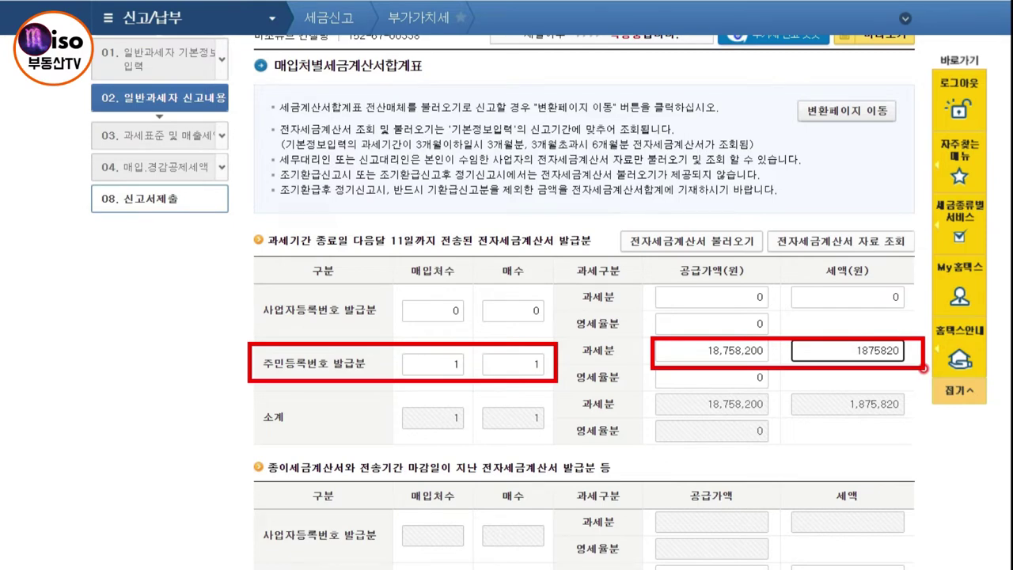
{"action": "left_click", "coordinate": [707, 341]}
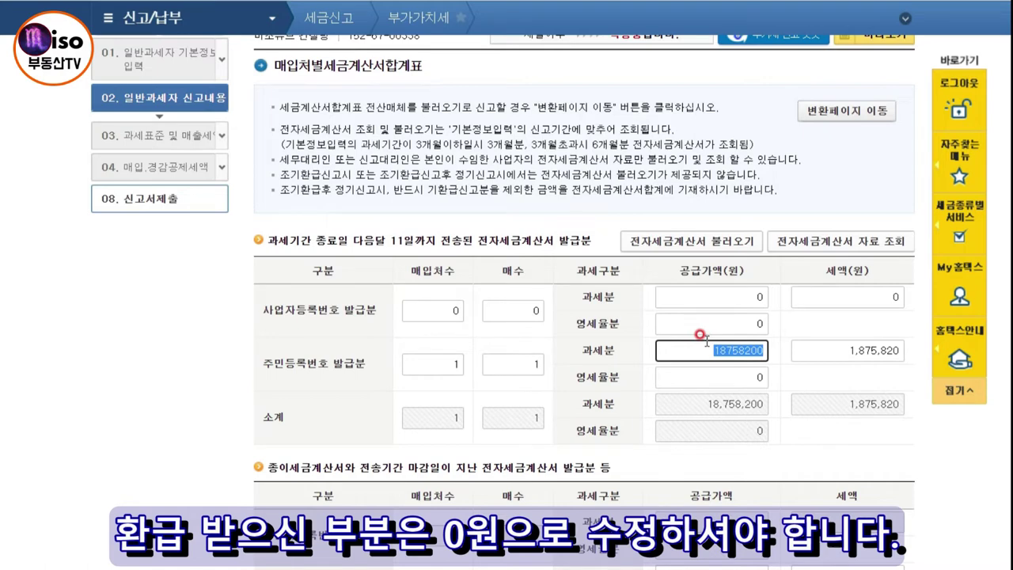
{"action": "type", "text": "0"}
{"action": "left_click", "coordinate": [864, 349]}
{"action": "type", "text": "0"}
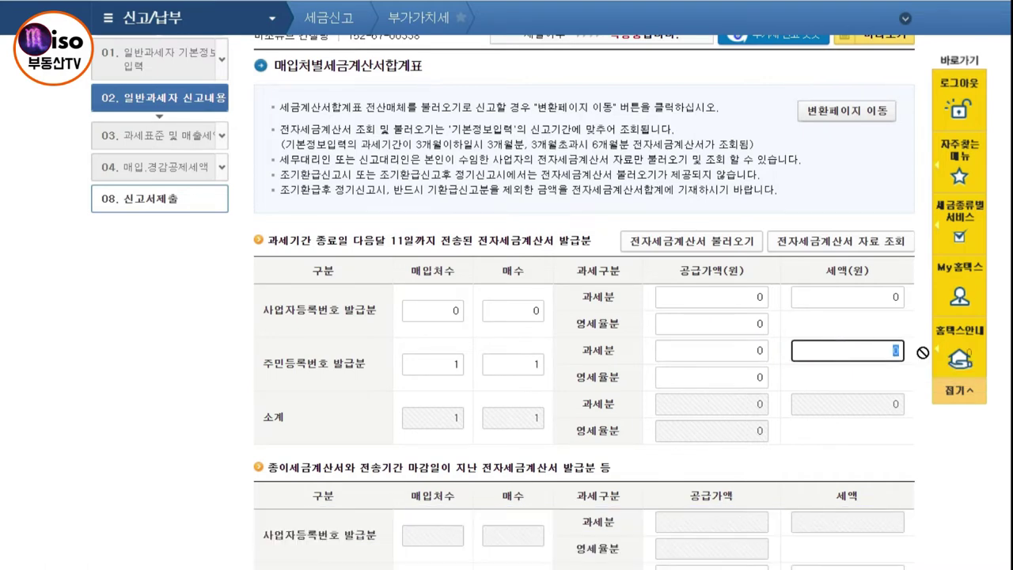
{"action": "scroll", "coordinate": [622, 475], "scroll_direction": "down", "scroll_amount": 5}
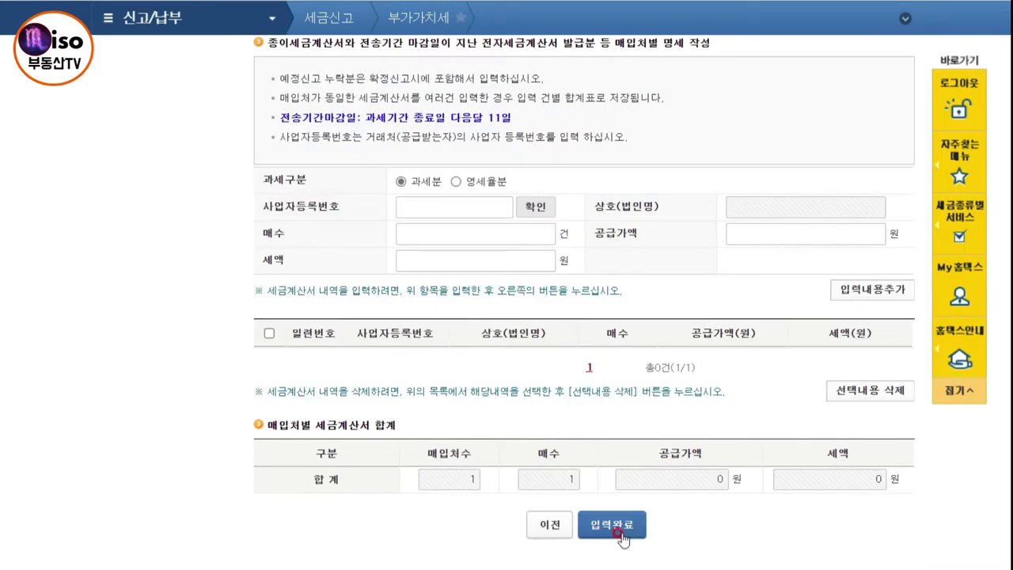
{"action": "left_click", "coordinate": [611, 525]}
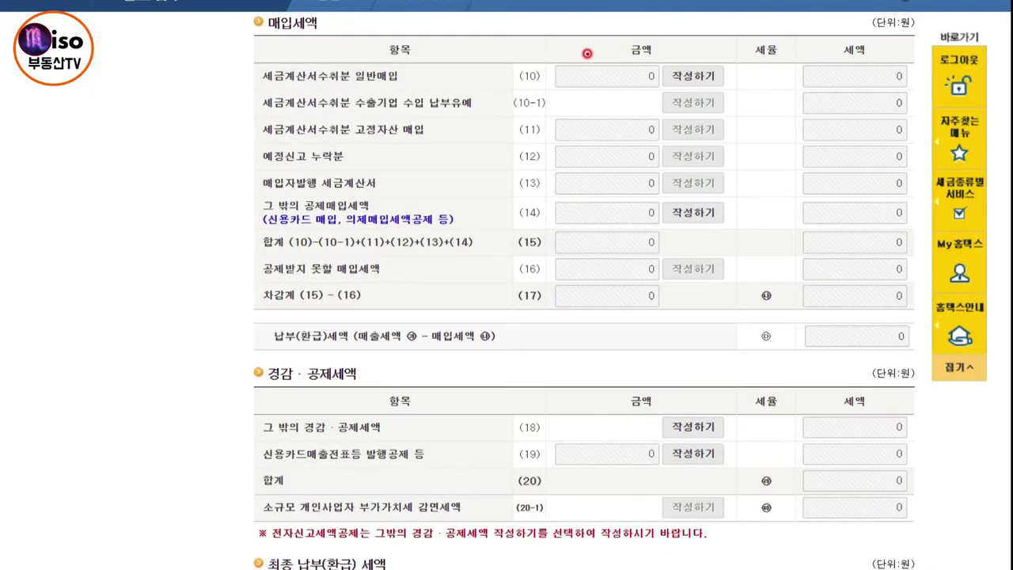
Open the entry form for 계산서 수취금액 in the 계산서 발급 및 수취 명세 section.
{"action": "mouse_move", "coordinate": [546, 57]}
{"action": "left_mouse_down"}
{"action": "mouse_move", "coordinate": [589, 79]}
{"action": "mouse_move", "coordinate": [668, 94]}
{"action": "left_mouse_up"}
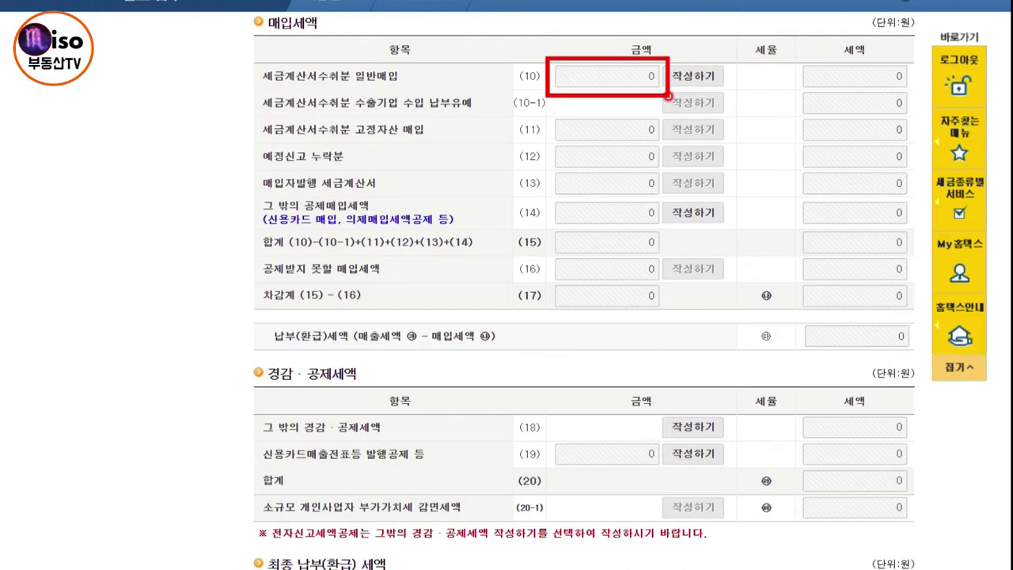
{"action": "key", "text": "Escape"}
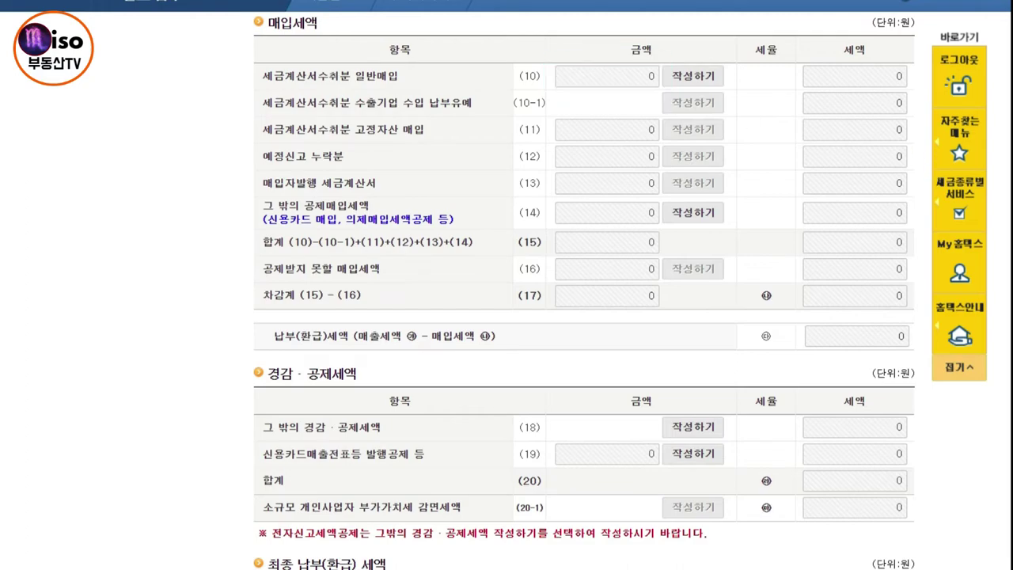
{"action": "scroll", "coordinate": [584, 292], "scroll_direction": "down", "scroll_amount": 6}
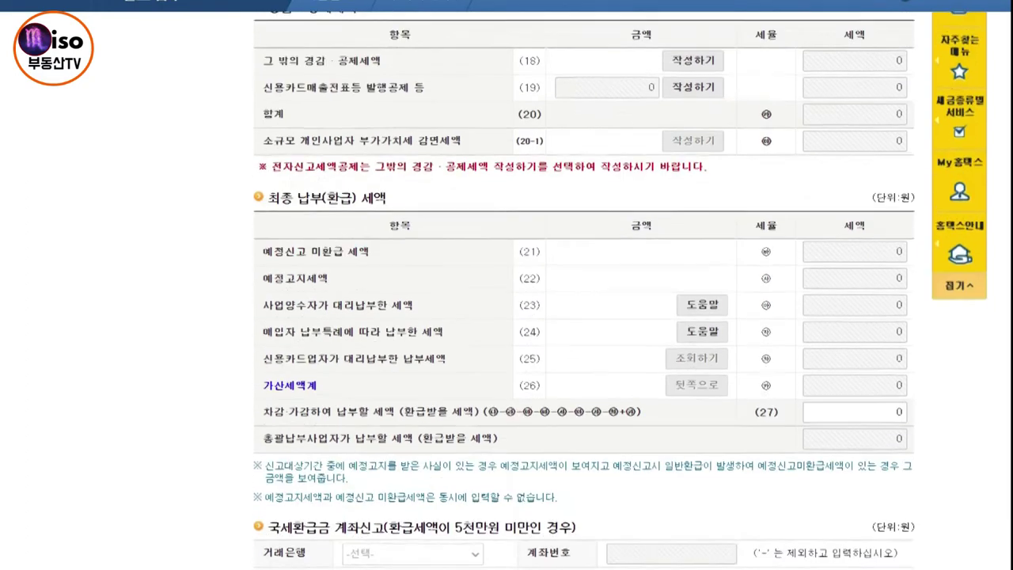
{"action": "scroll", "coordinate": [584, 291], "scroll_direction": "down", "scroll_amount": 2}
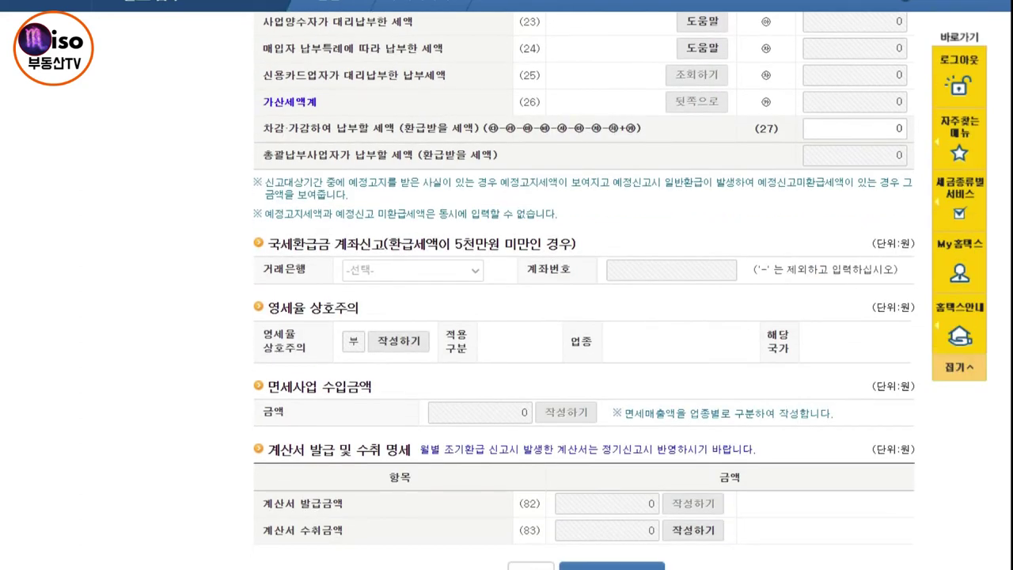
{"action": "scroll", "coordinate": [584, 291], "scroll_direction": "down", "scroll_amount": 1}
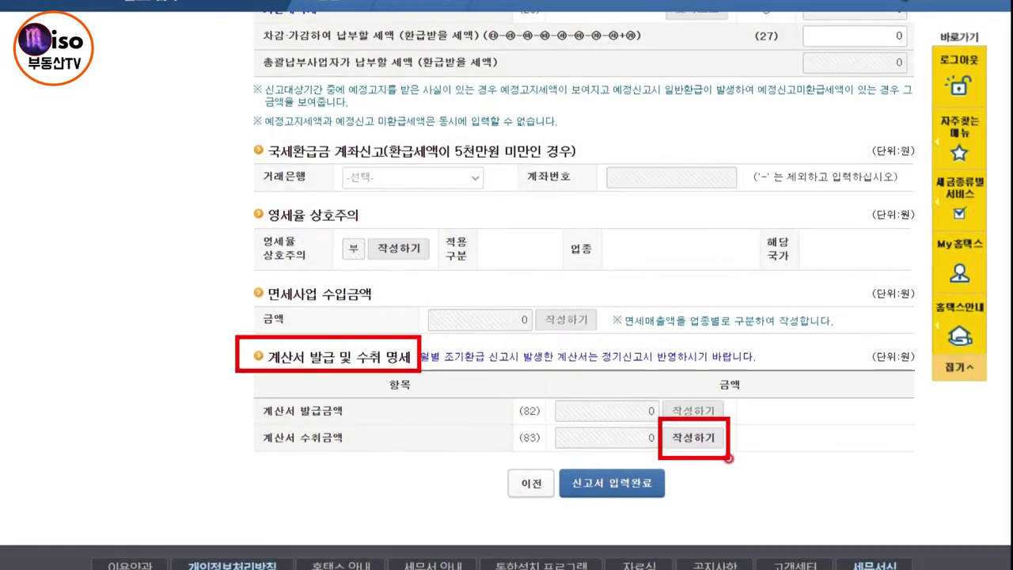
{"action": "left_click", "coordinate": [715, 446]}
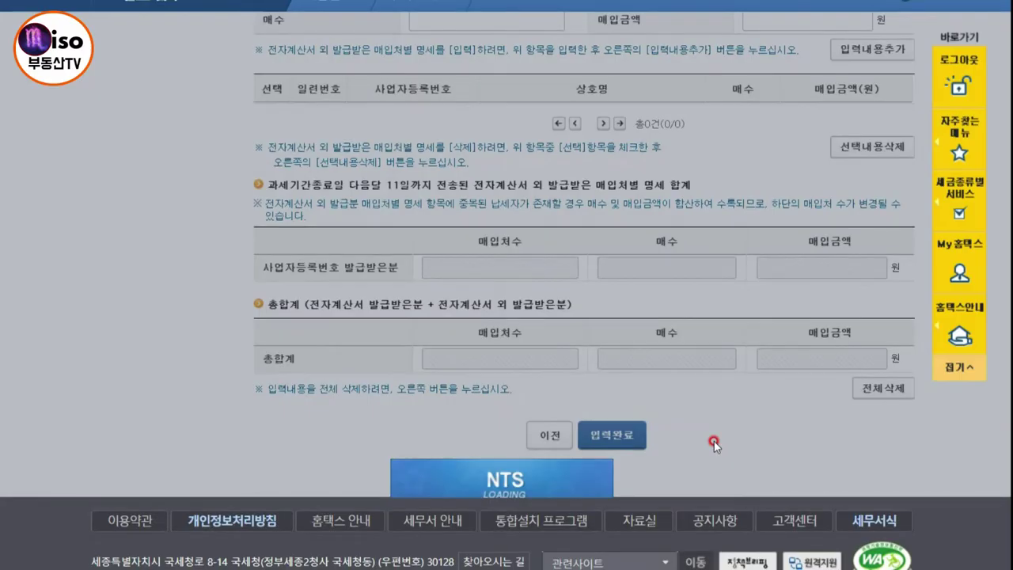
Try to load the electronic invoice amounts into 매입처별 계산서합계표.
{"action": "scroll", "coordinate": [894, 261], "scroll_direction": "up", "scroll_amount": 5}
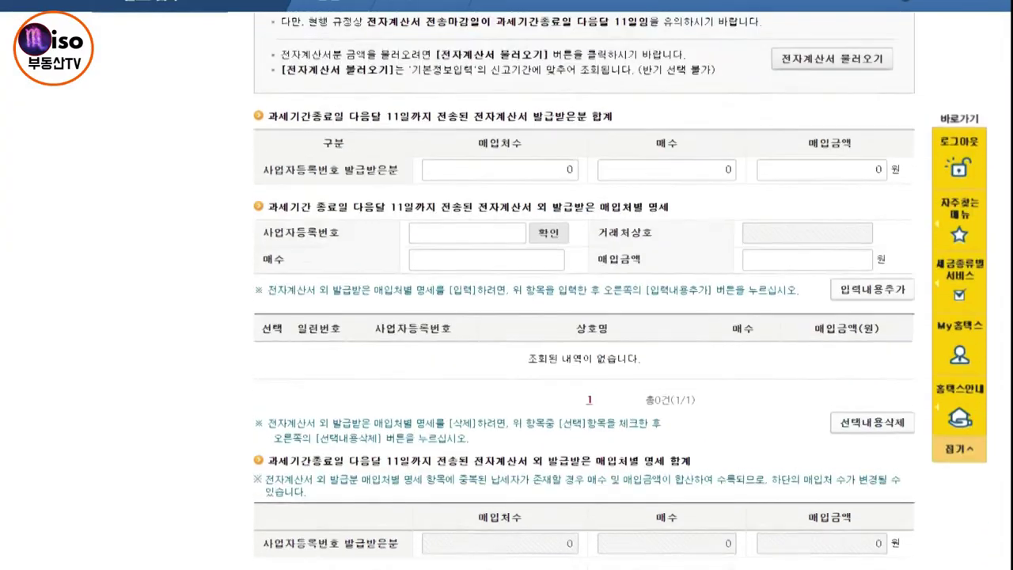
{"action": "left_click_drag", "start_coordinate": [894, 261], "coordinate": [900, 267]}
{"action": "left_click", "coordinate": [837, 250]}
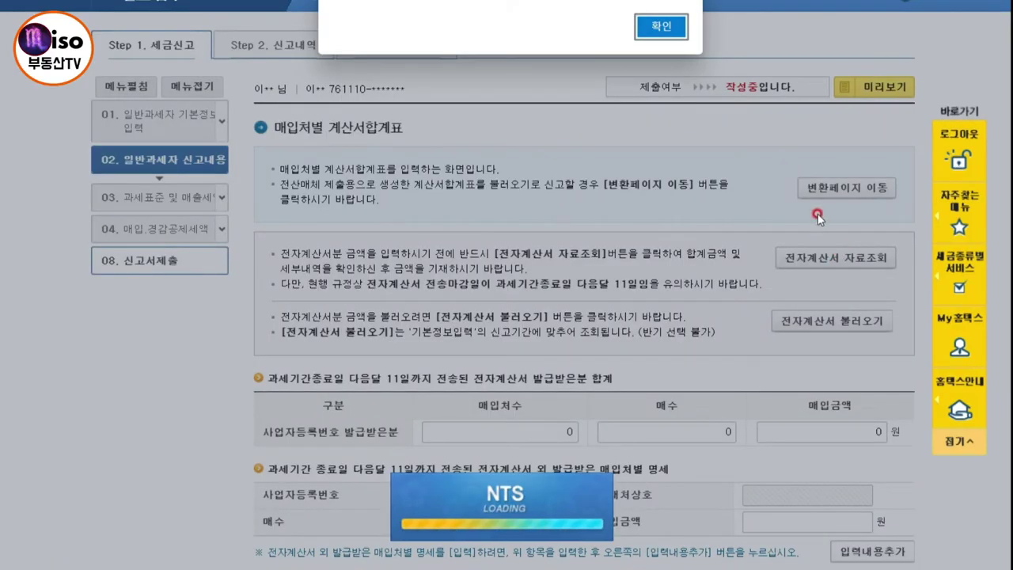
{"action": "left_click", "coordinate": [667, 29]}
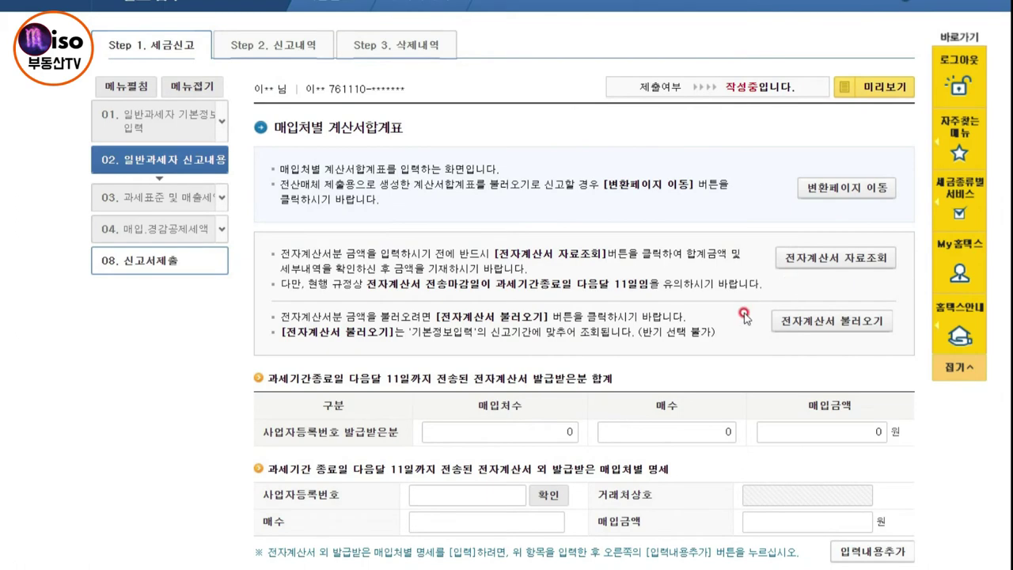
Enter 1 supplier, 1 invoice and a purchase amount of 7,872,000 won for 사업자등록번호 발급받은분 in the electronic invoice totals.
{"action": "scroll", "coordinate": [745, 316], "scroll_direction": "down", "scroll_amount": 3}
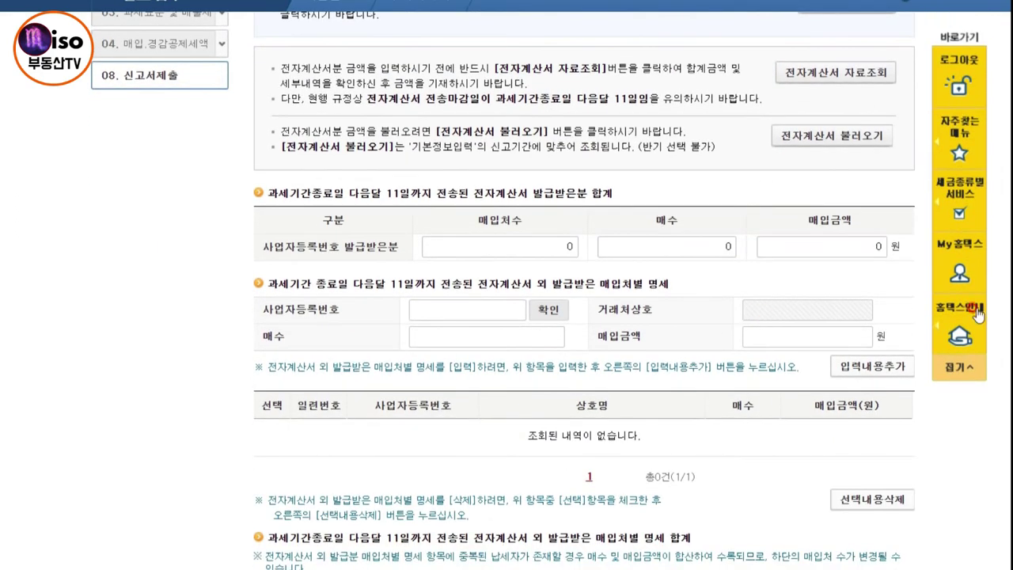
{"action": "scroll", "coordinate": [601, 251], "scroll_direction": "down", "scroll_amount": 1}
{"action": "left_click", "coordinate": [573, 246]}
{"action": "type", "text": "1"}
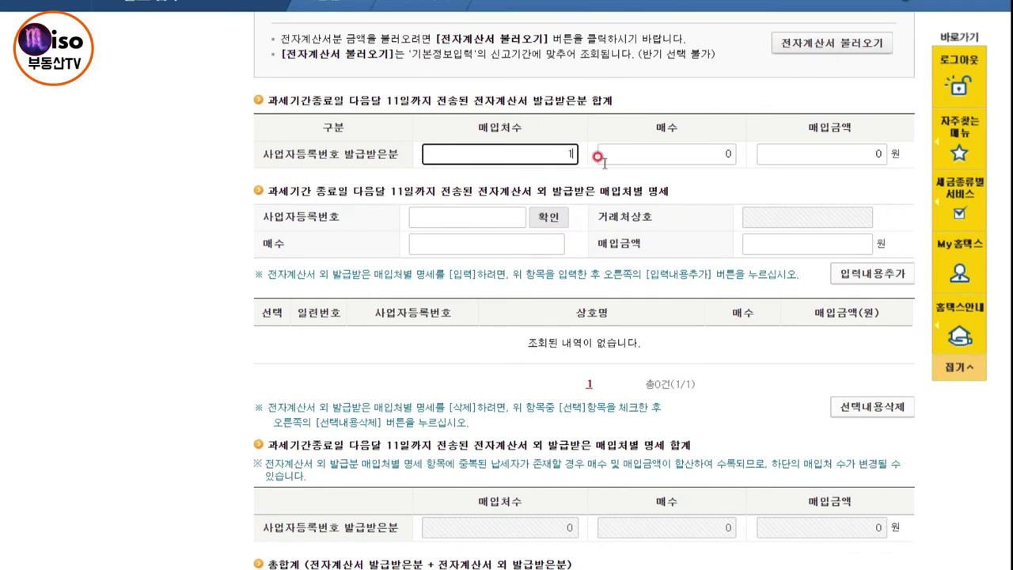
{"action": "left_click", "coordinate": [724, 154]}
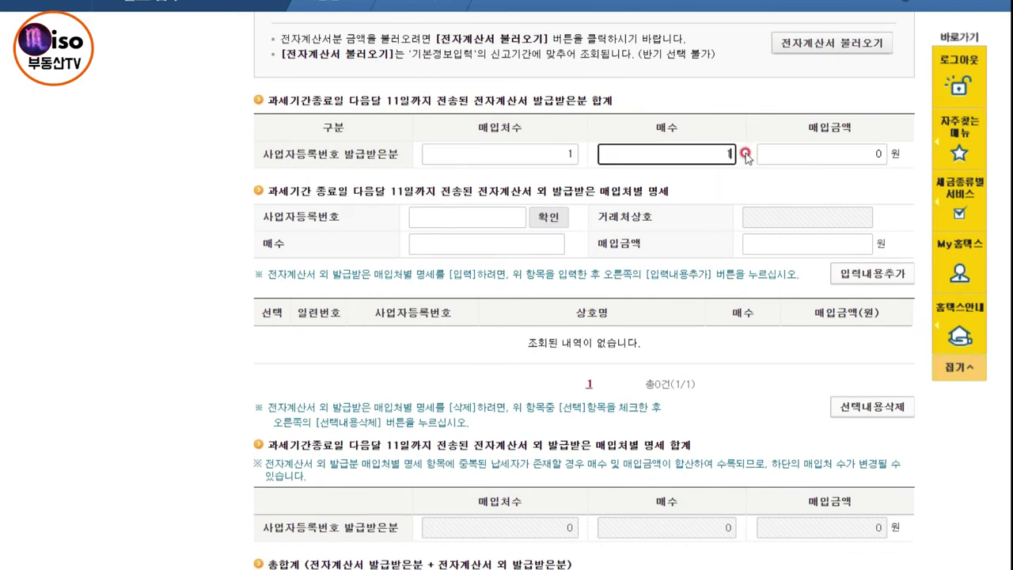
{"action": "left_click", "coordinate": [877, 152]}
{"action": "type", "text": "7872000"}
{"action": "left_click", "coordinate": [924, 197]}
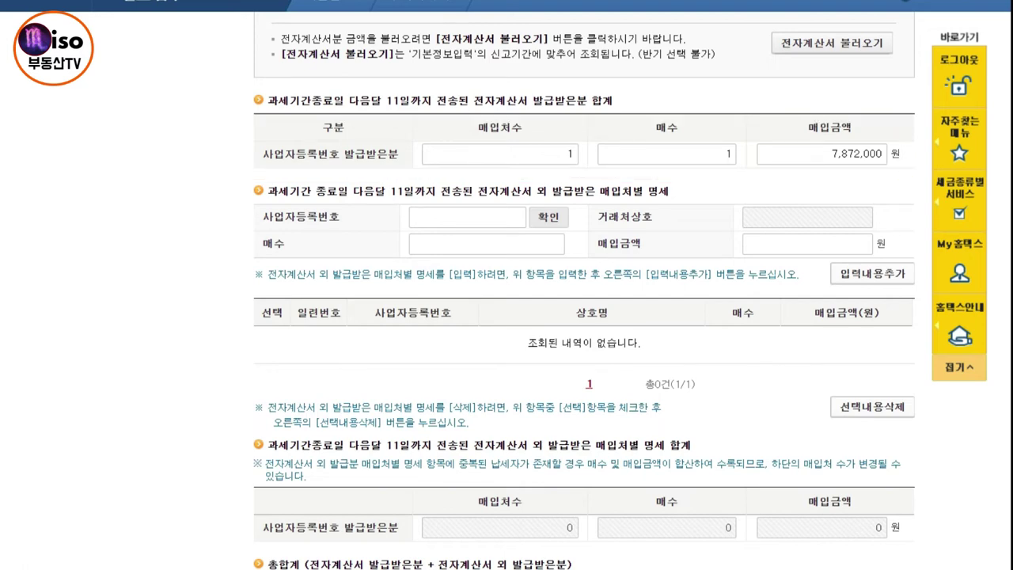
Complete the 매입처별 계산서합계표 entry and return to the main return form.
{"action": "scroll", "coordinate": [584, 317], "scroll_direction": "down", "scroll_amount": 1}
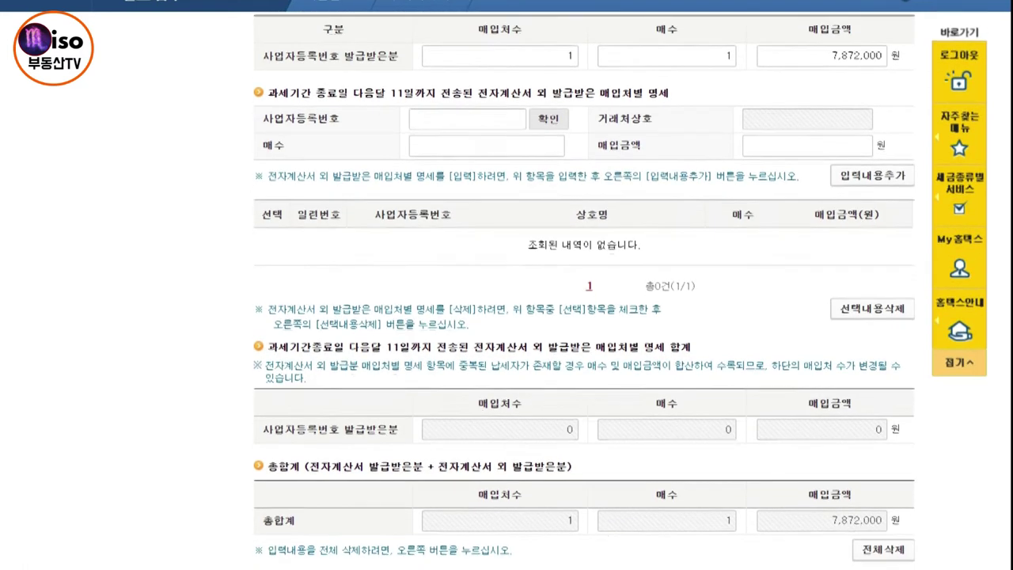
{"action": "scroll", "coordinate": [583, 317], "scroll_direction": "down", "scroll_amount": 1}
{"action": "mouse_move", "coordinate": [796, 416]}
{"action": "left_mouse_down"}
{"action": "mouse_move", "coordinate": [893, 431]}
{"action": "mouse_move", "coordinate": [910, 445]}
{"action": "left_mouse_up"}
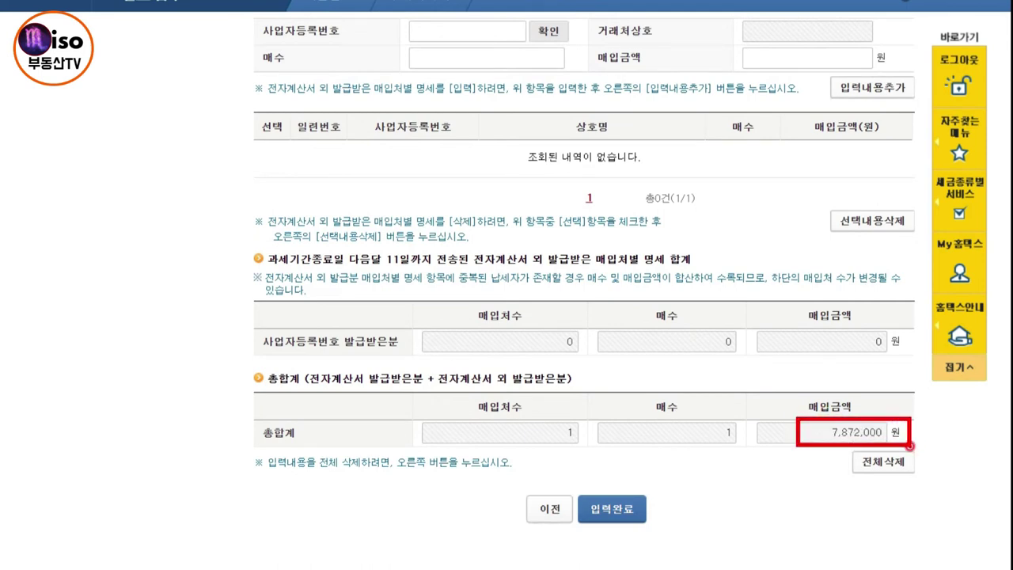
{"action": "left_click", "coordinate": [629, 506]}
Finish the return with 신고서 입력완료 and accept the confirmations to reach the 신고서 제출 page.
{"action": "scroll", "coordinate": [624, 504], "scroll_direction": "down", "scroll_amount": 2}
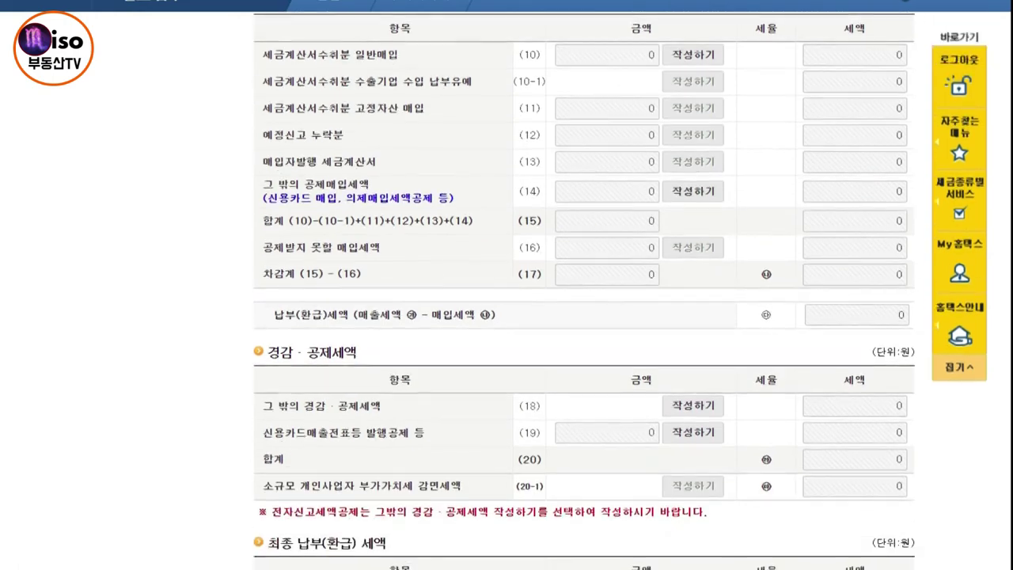
{"action": "scroll", "coordinate": [584, 317], "scroll_direction": "down", "scroll_amount": 6}
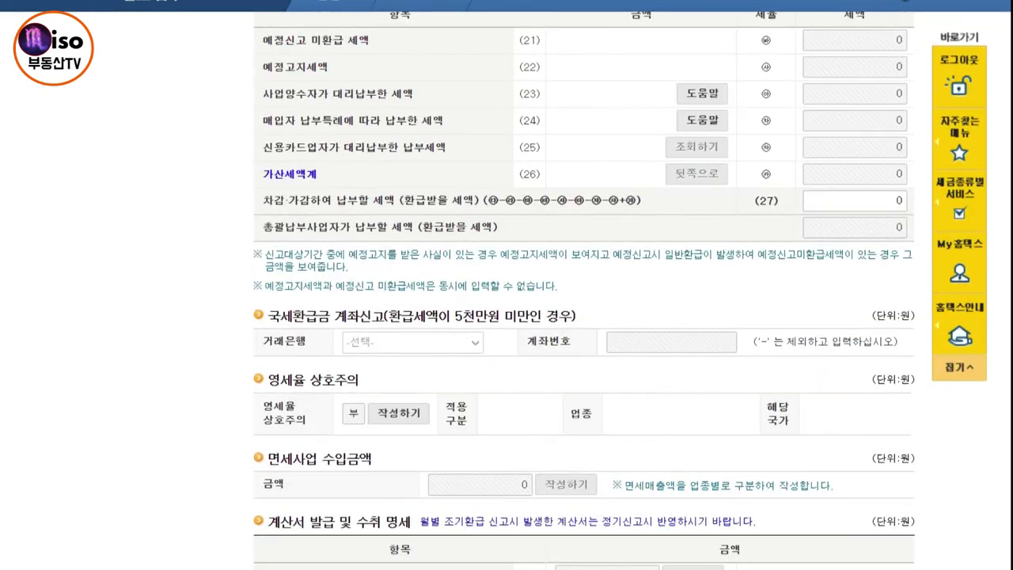
{"action": "scroll", "coordinate": [584, 316], "scroll_direction": "down", "scroll_amount": 2}
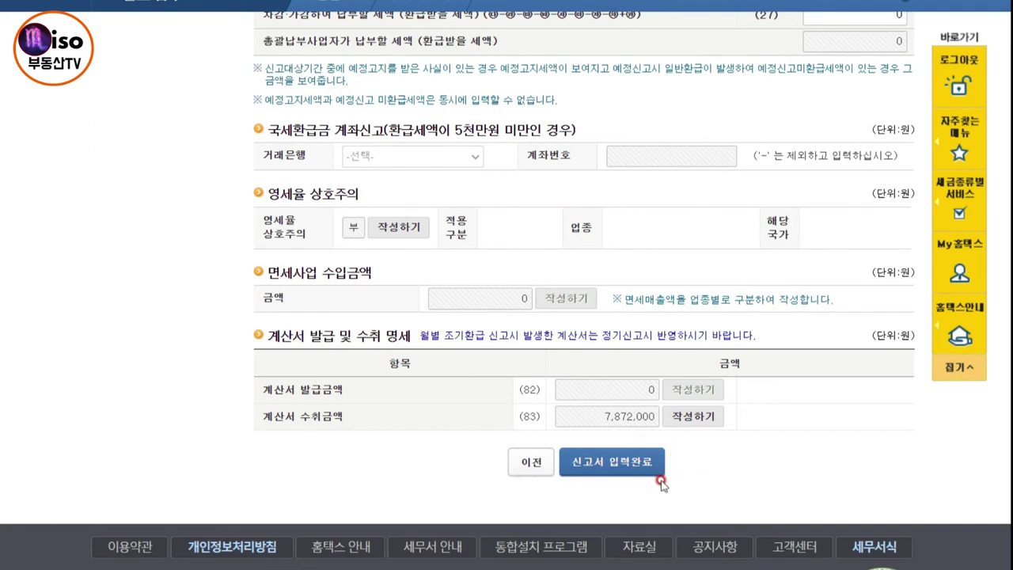
{"action": "left_click", "coordinate": [623, 466]}
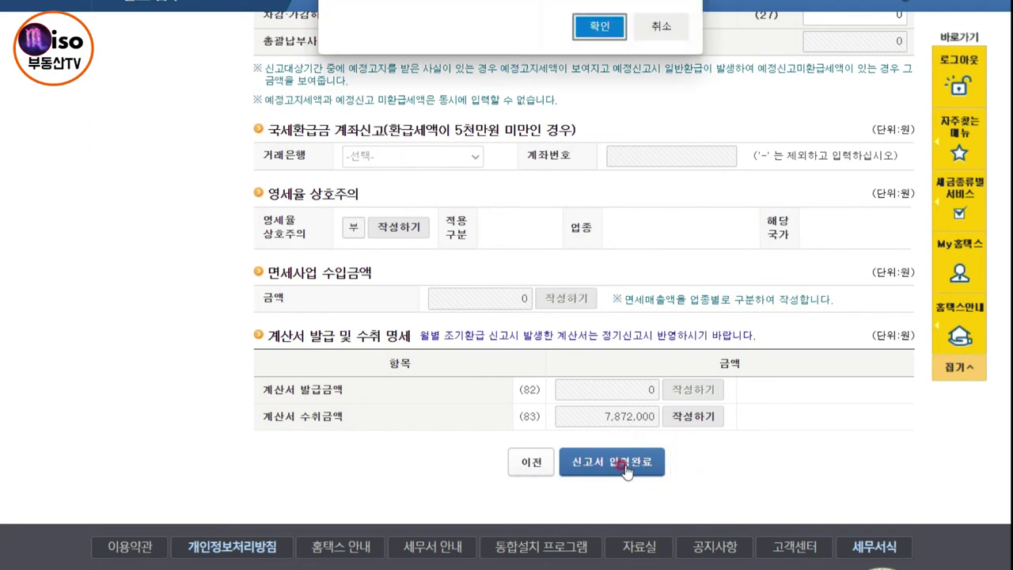
{"action": "left_click", "coordinate": [610, 25]}
{"action": "left_click", "coordinate": [667, 43]}
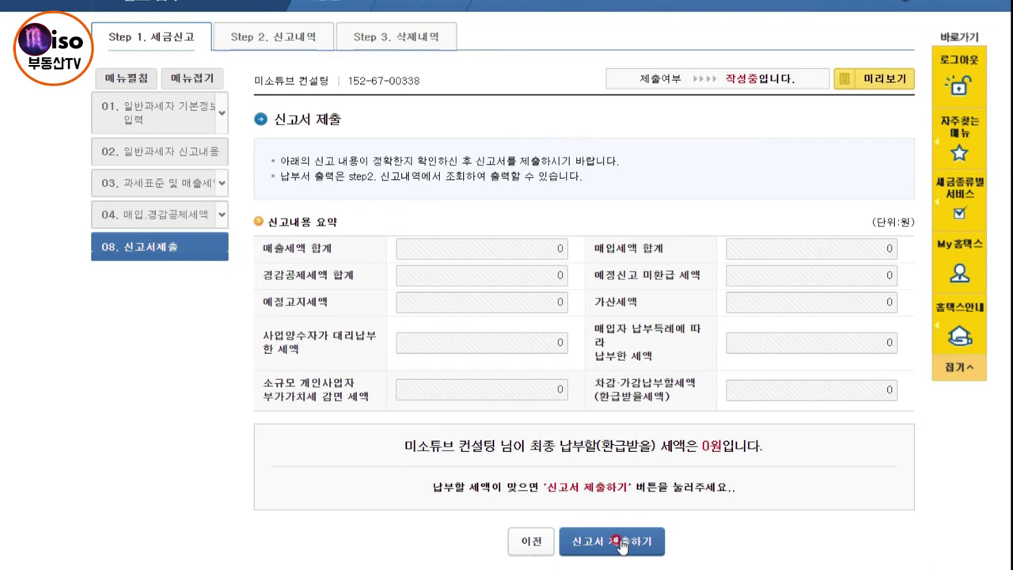
Submit the VAT return and acknowledge the notices to display the filing receipt.
{"action": "left_click", "coordinate": [621, 542]}
{"action": "left_click", "coordinate": [620, 37]}
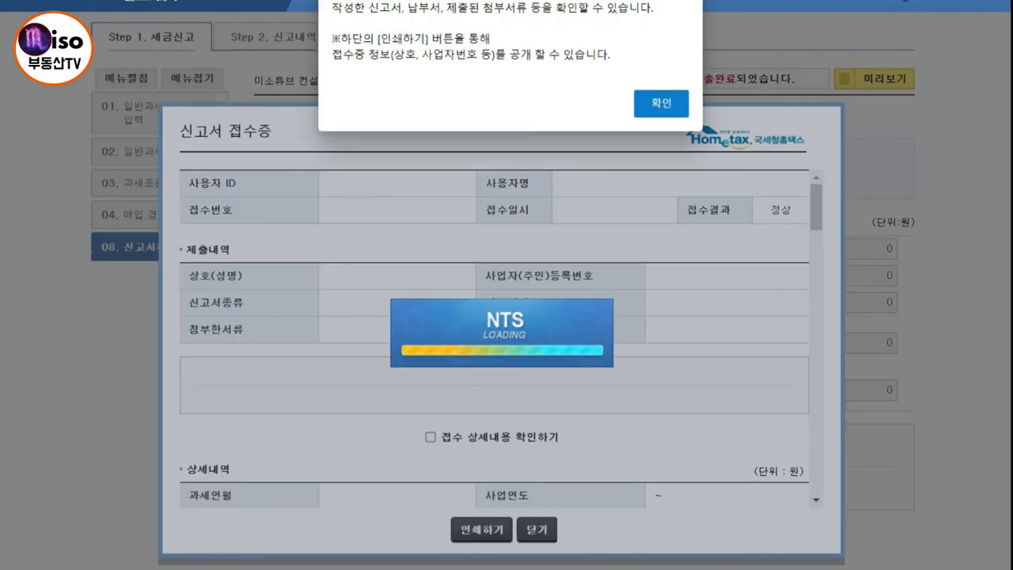
{"action": "left_click", "coordinate": [662, 99]}
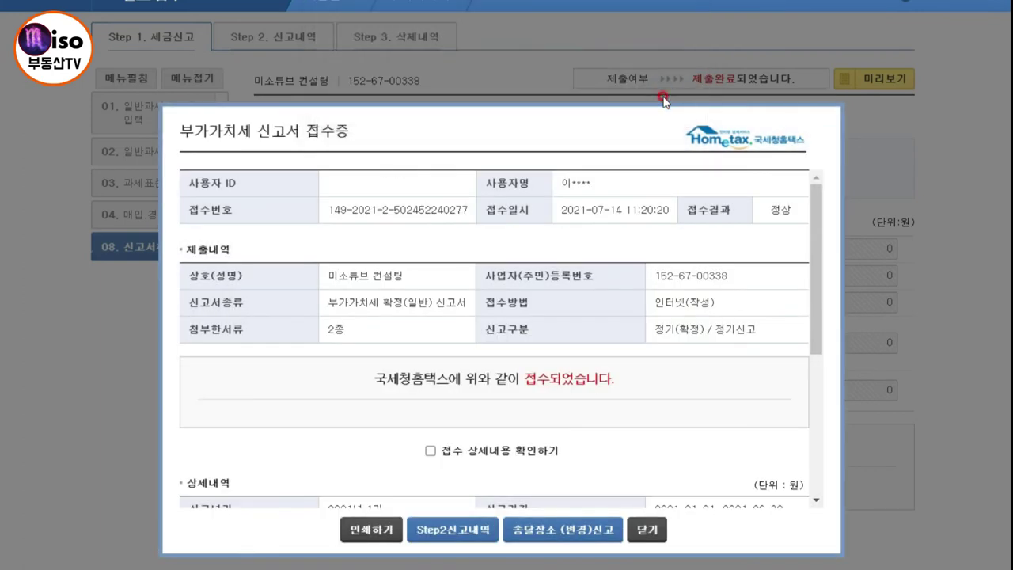
Review the filing receipt, then look up the submitted return in the Step 2 신고내역 list for 2021-06-14 to 2021-07-14.
{"action": "scroll", "coordinate": [765, 356], "scroll_direction": "down", "scroll_amount": 3}
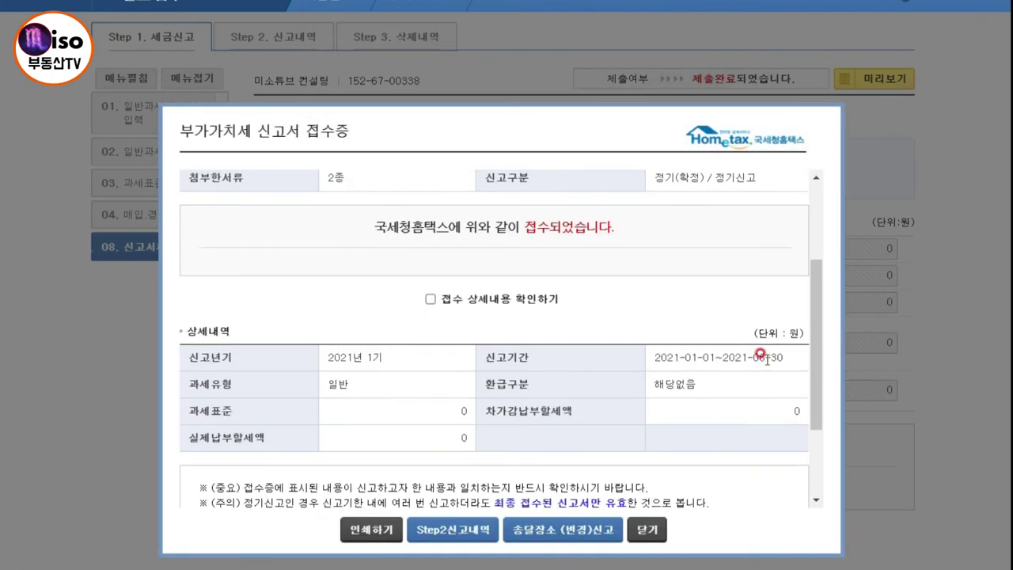
{"action": "scroll", "coordinate": [760, 354], "scroll_direction": "down", "scroll_amount": 5}
{"action": "left_click", "coordinate": [463, 436]}
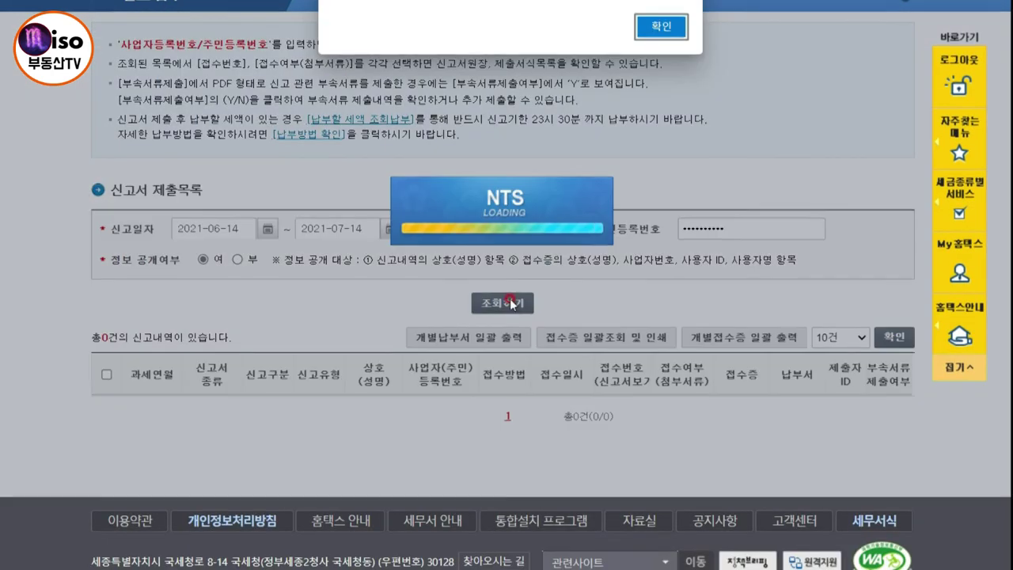
{"action": "left_click", "coordinate": [661, 26]}
{"action": "left_click_drag", "start_coordinate": [638, 419], "coordinate": [644, 420]}
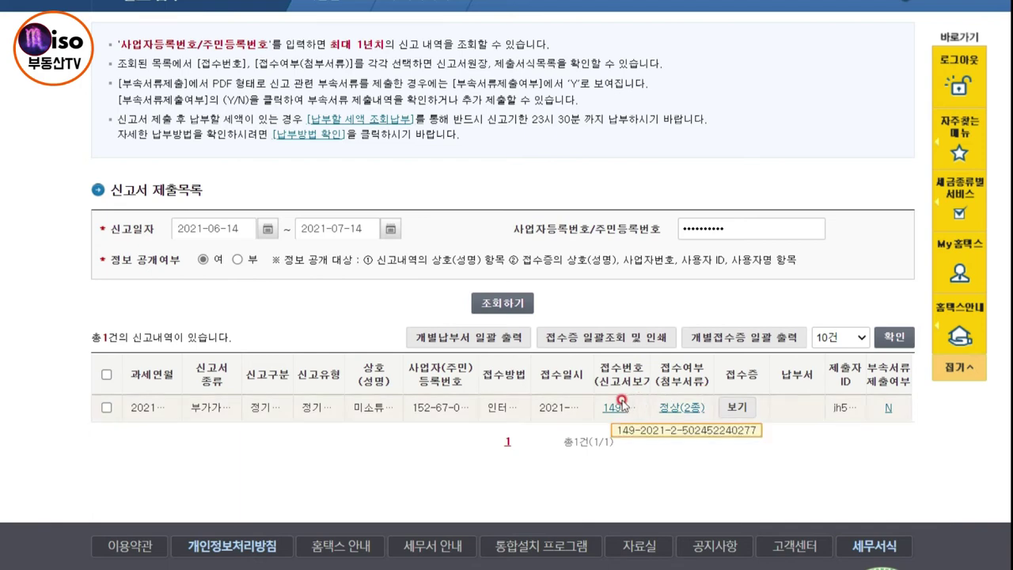
Open the submitted return through its receipt number and review the amounts in the general taxpayer VAT return form.
{"action": "left_click", "coordinate": [614, 409]}
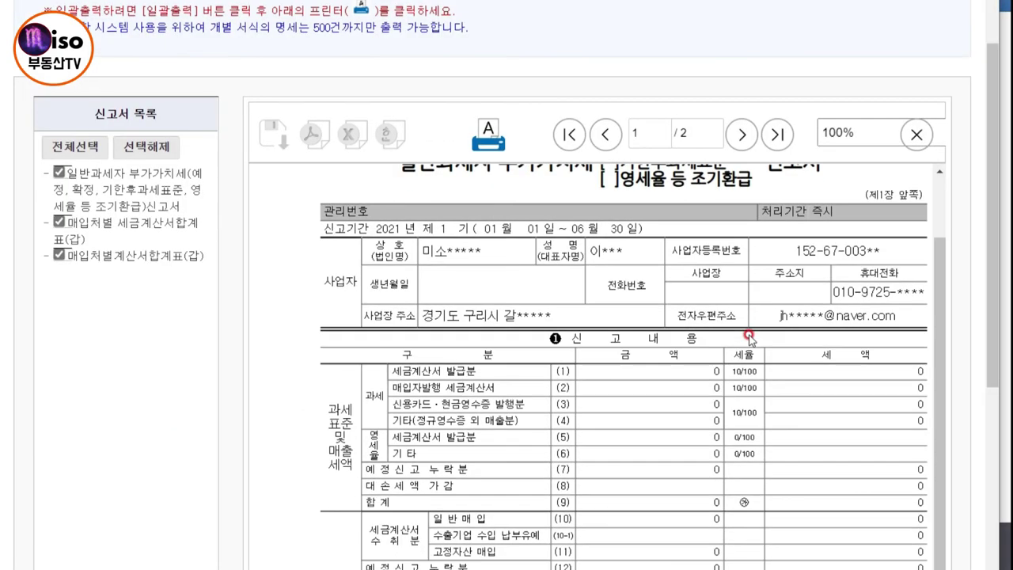
{"action": "scroll", "coordinate": [749, 338], "scroll_direction": "down", "scroll_amount": 3}
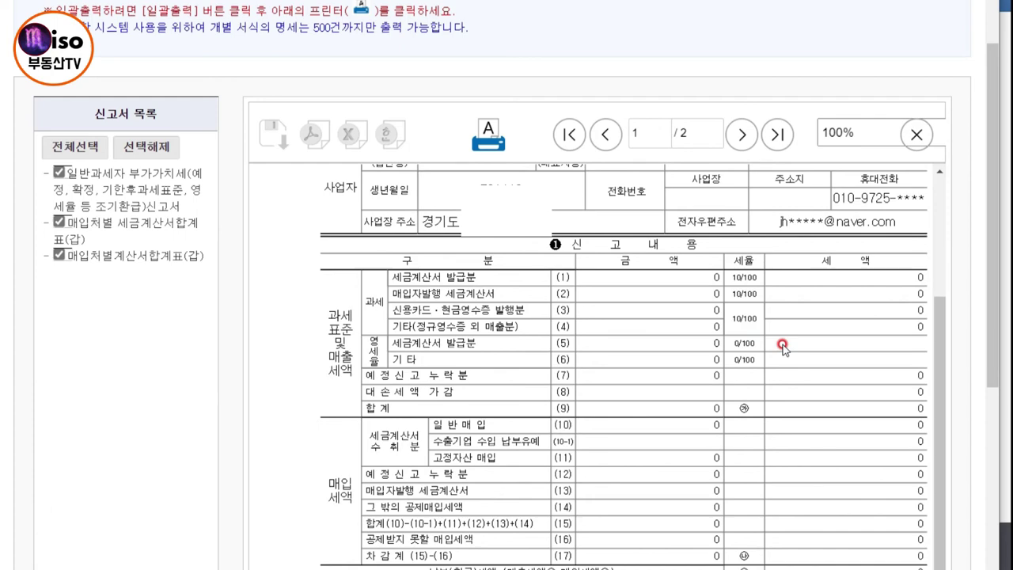
{"action": "scroll", "coordinate": [782, 346], "scroll_direction": "down", "scroll_amount": 1}
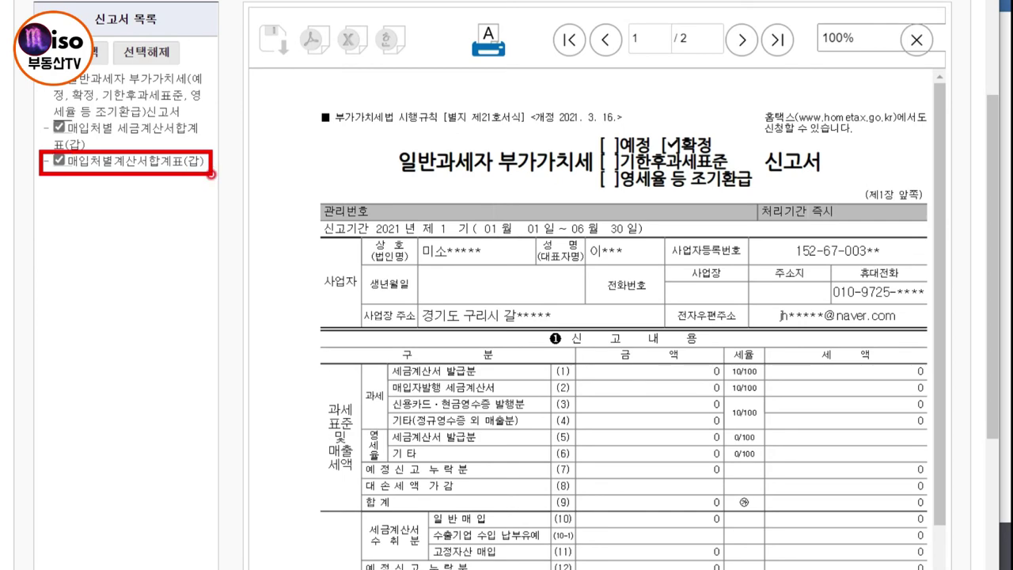
Display the 매입처별계산서합계표(갑) form and check the purchase amount in the 매입계산서 총합계 section.
{"action": "left_click", "coordinate": [211, 171]}
{"action": "scroll", "coordinate": [886, 251], "scroll_direction": "down", "scroll_amount": 3}
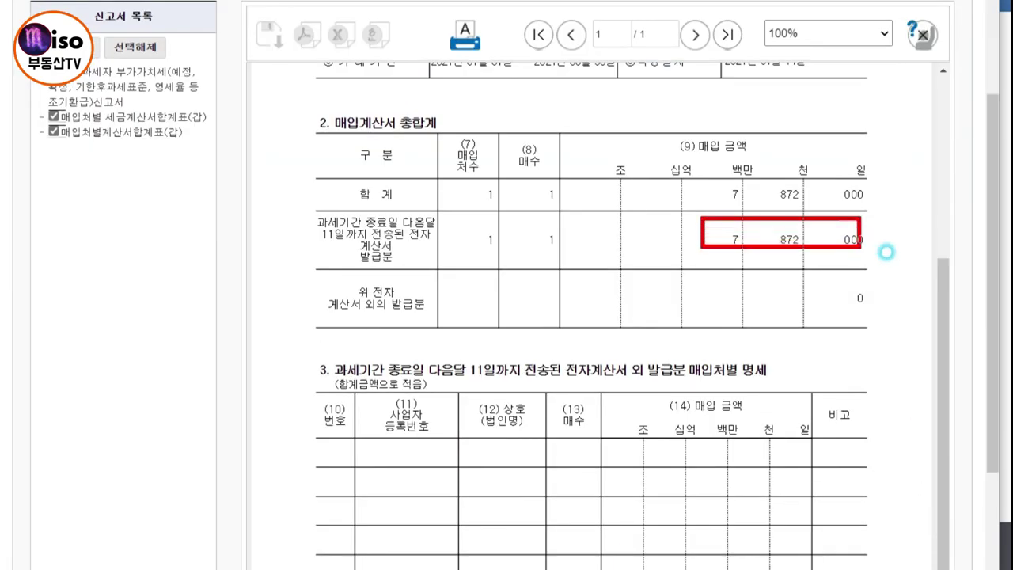
{"action": "left_click_drag", "start_coordinate": [886, 252], "coordinate": [902, 255]}
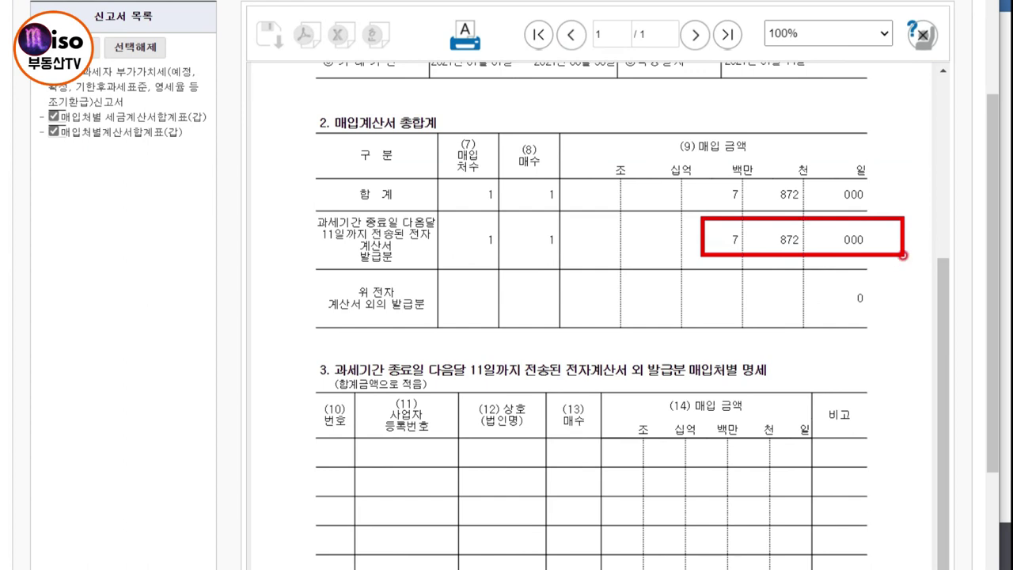
{"action": "scroll", "coordinate": [903, 259], "scroll_direction": "down", "scroll_amount": 6}
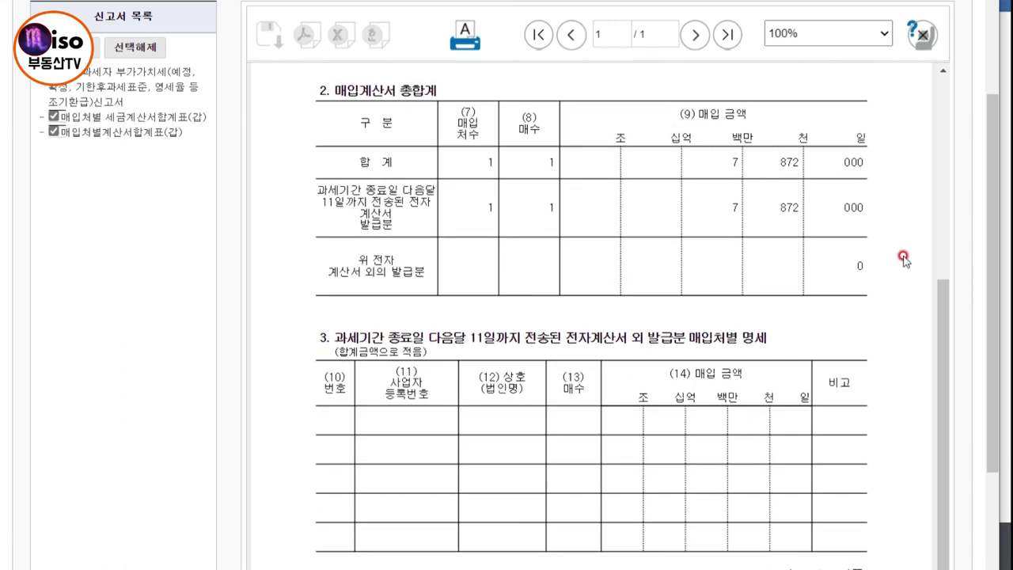